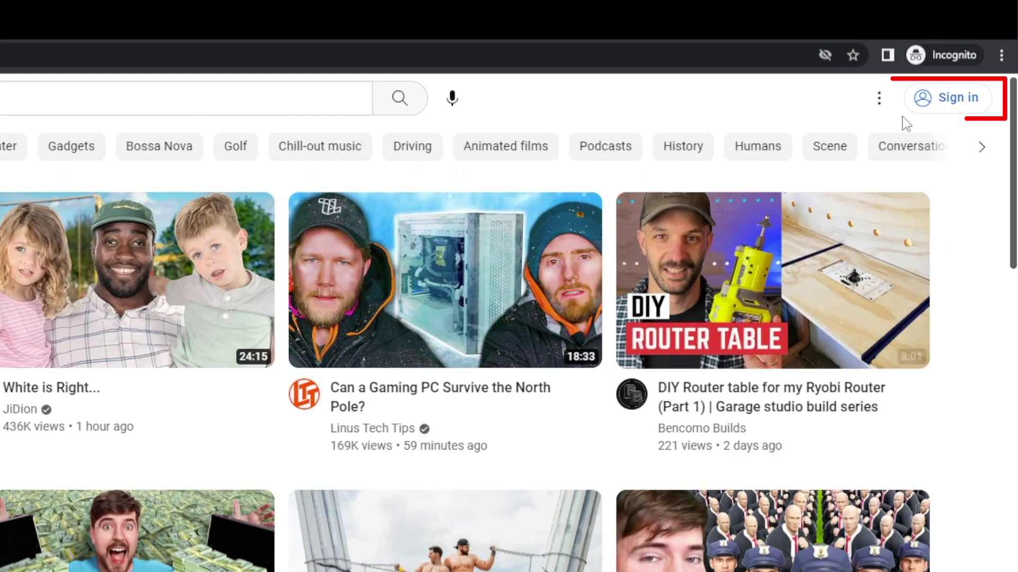
- Begin signing in from YouTube to create the new Google account Nebaiot
{"action": "left_click", "coordinate": [944, 101]}
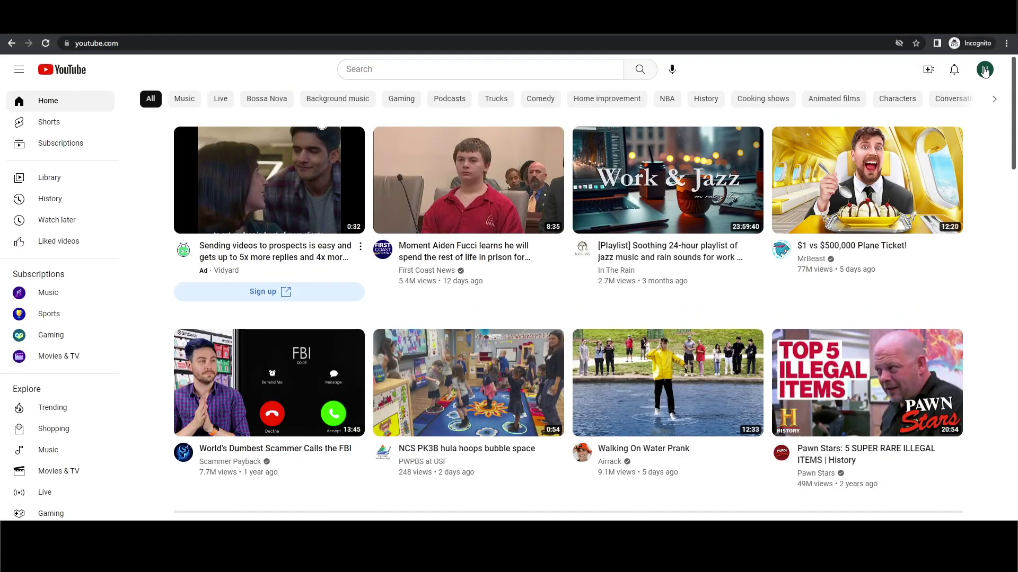
- Start creating a YouTube channel for the Nebaiot account from the account menu
{"action": "left_click", "coordinate": [984, 71]}
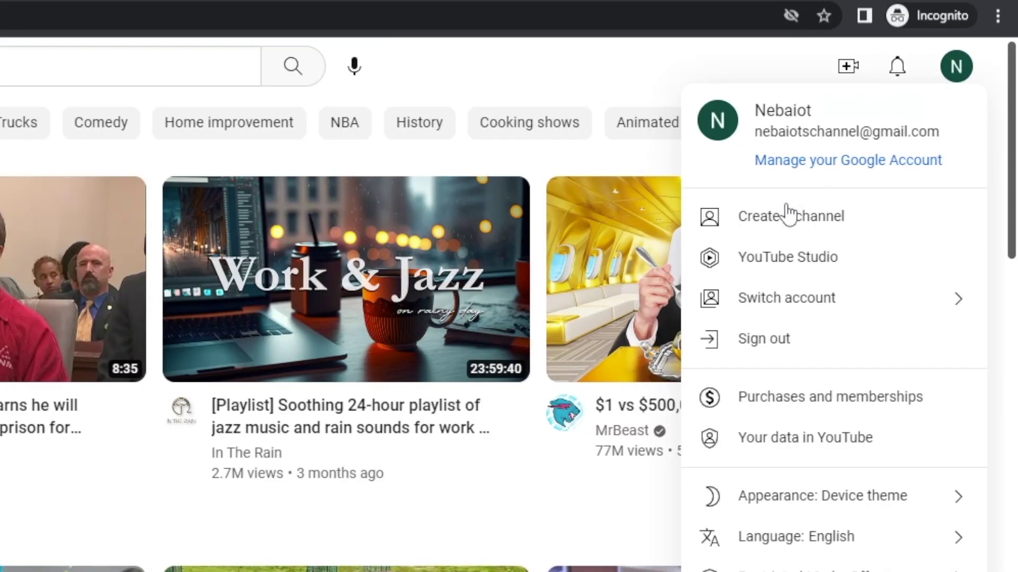
{"action": "left_click", "coordinate": [784, 223]}
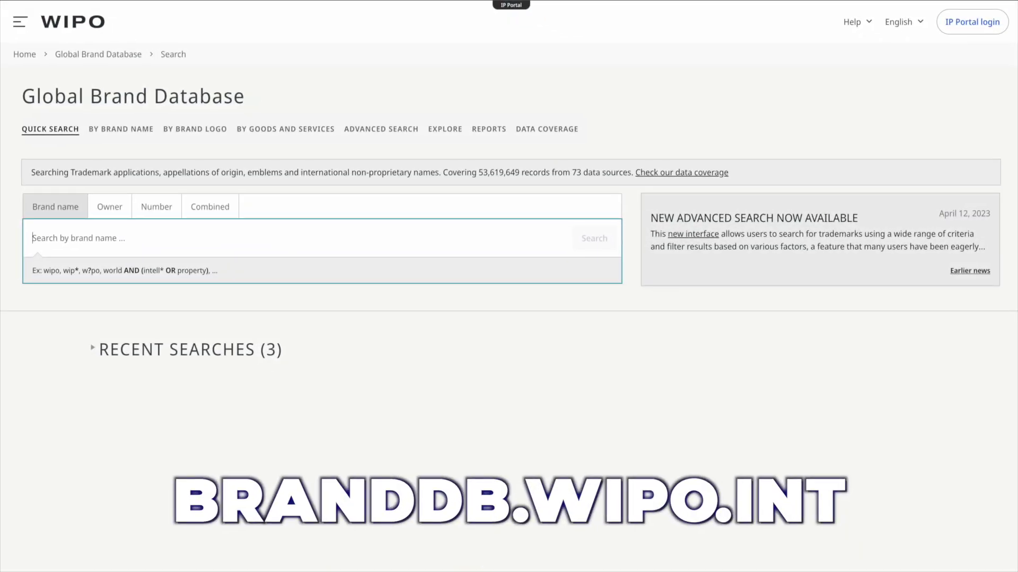
- Search WIPO's brand database for iTech and scroll through the 335 results
{"action": "type", "text": "iTech"}
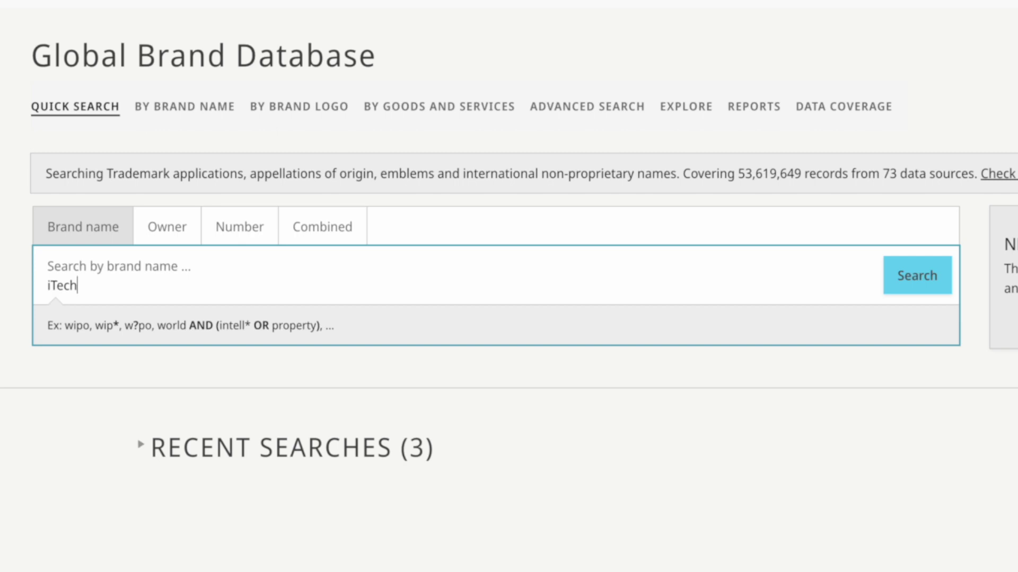
{"action": "key", "text": "Return"}
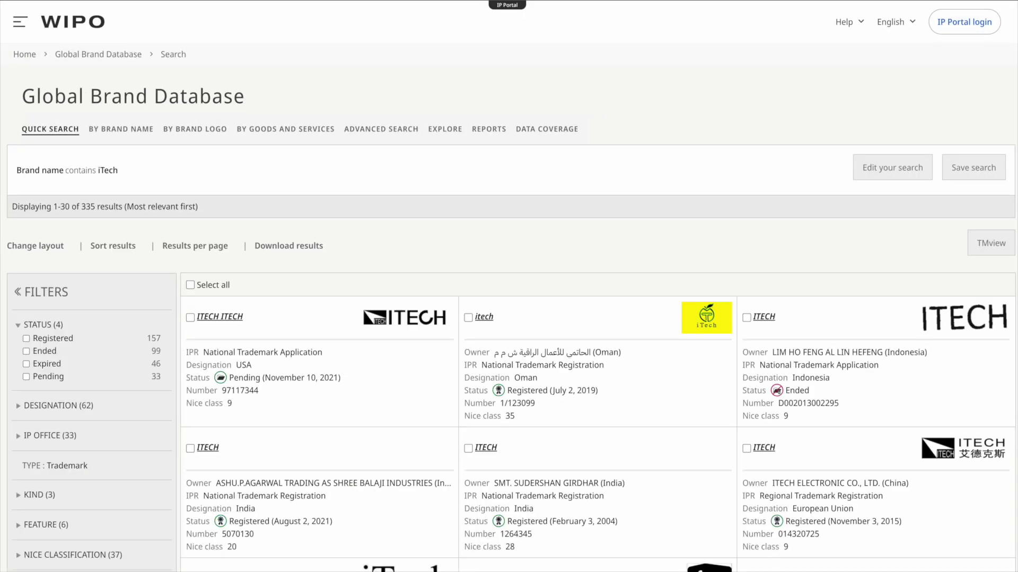
{"action": "scroll", "coordinate": [508, 318], "scroll_direction": "down", "scroll_amount": 4}
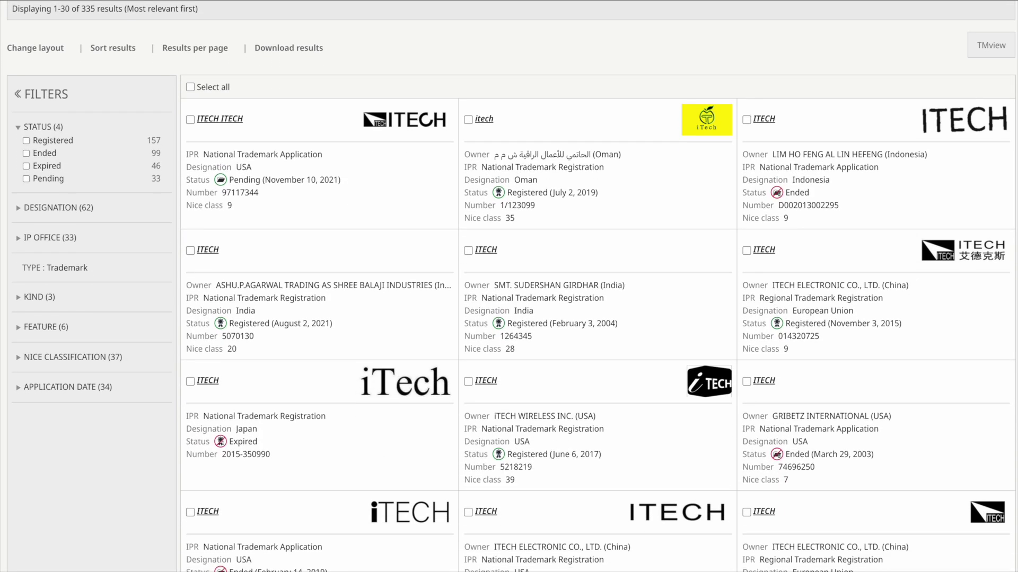
{"action": "scroll", "coordinate": [509, 318], "scroll_direction": "down", "scroll_amount": 1}
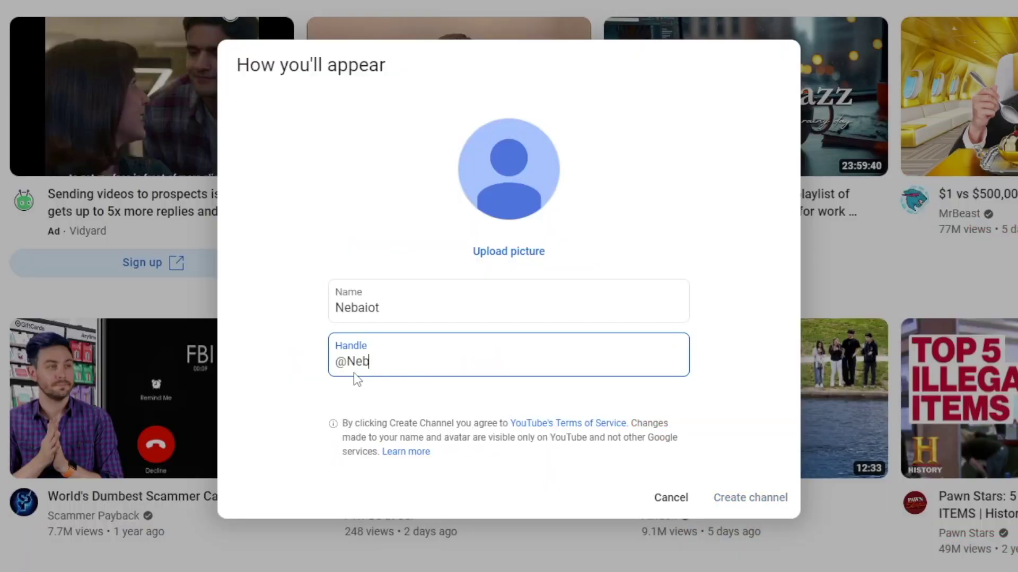
- Enter the custom channel handle ending 'ebaiotsChannel' so it validates
{"action": "type", "text": "nnel"}
{"action": "left_click", "coordinate": [305, 398]}
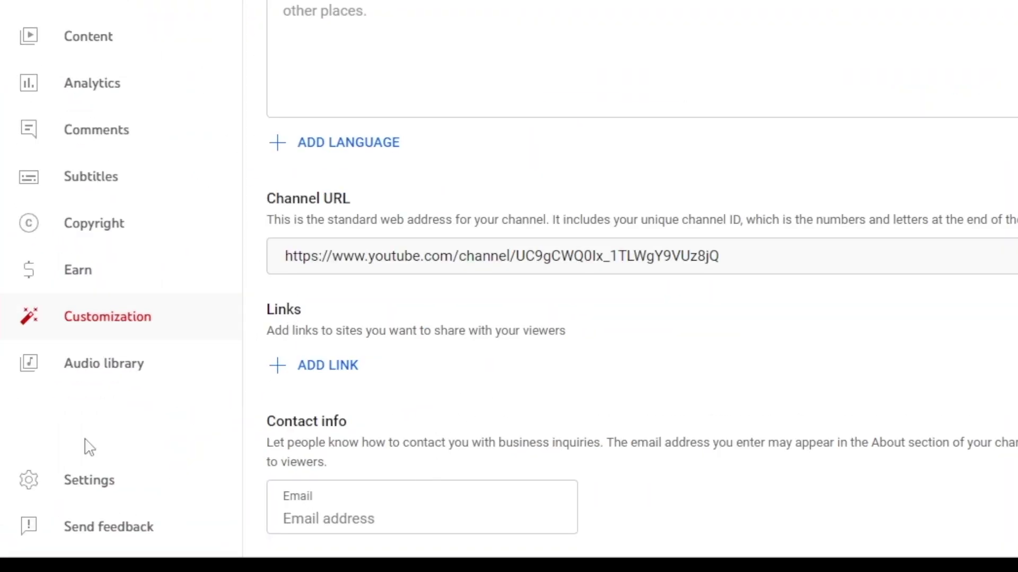
- Review the channel's basic settings, scrolling through the Country of residence options
{"action": "left_click", "coordinate": [90, 473]}
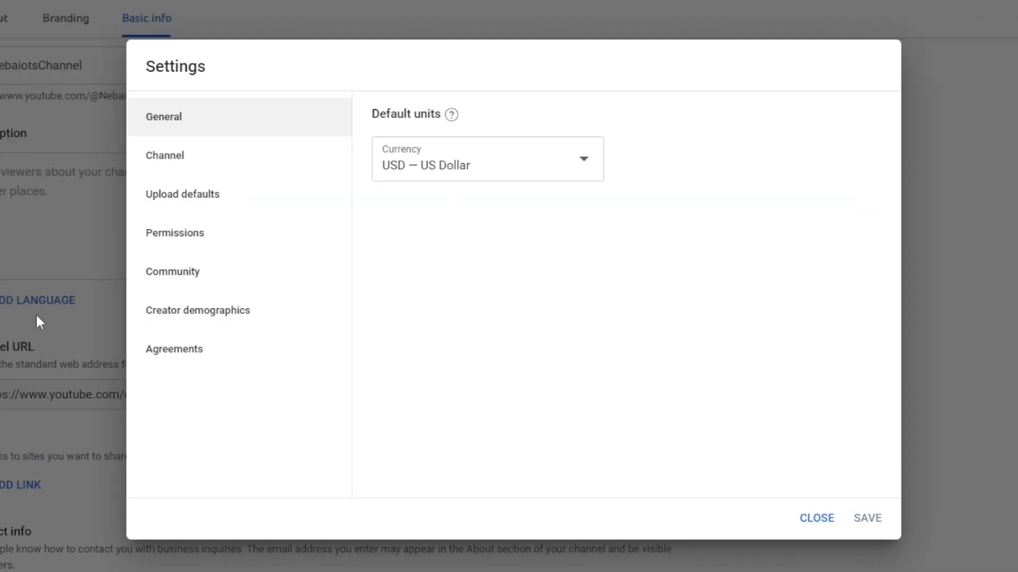
{"action": "left_click", "coordinate": [185, 154]}
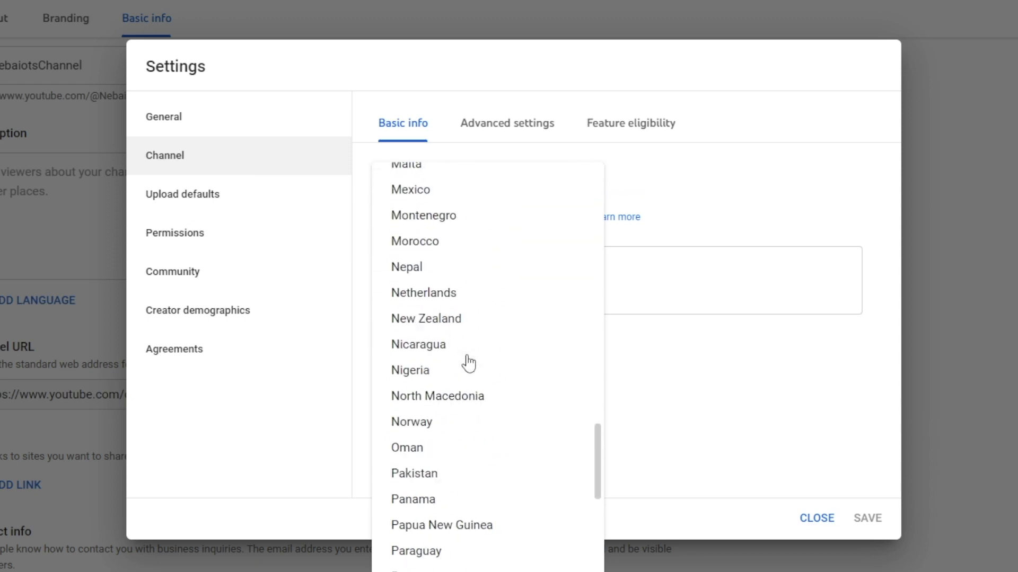
{"action": "scroll", "coordinate": [465, 376], "scroll_direction": "down", "scroll_amount": 2}
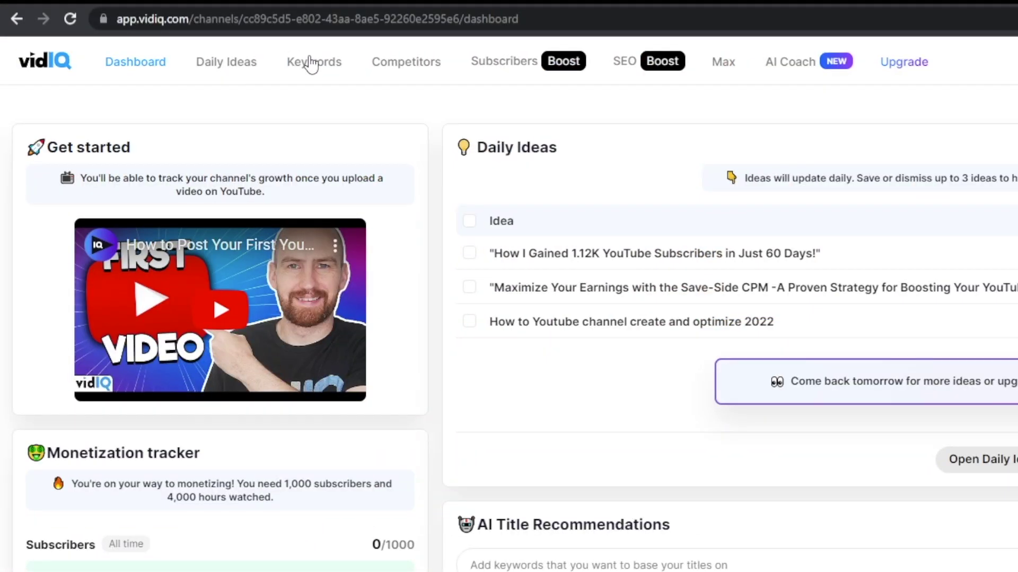
- List vidIQ related keywords for 'grow on YouTube', sorted by overall score
{"action": "left_click", "coordinate": [312, 64]}
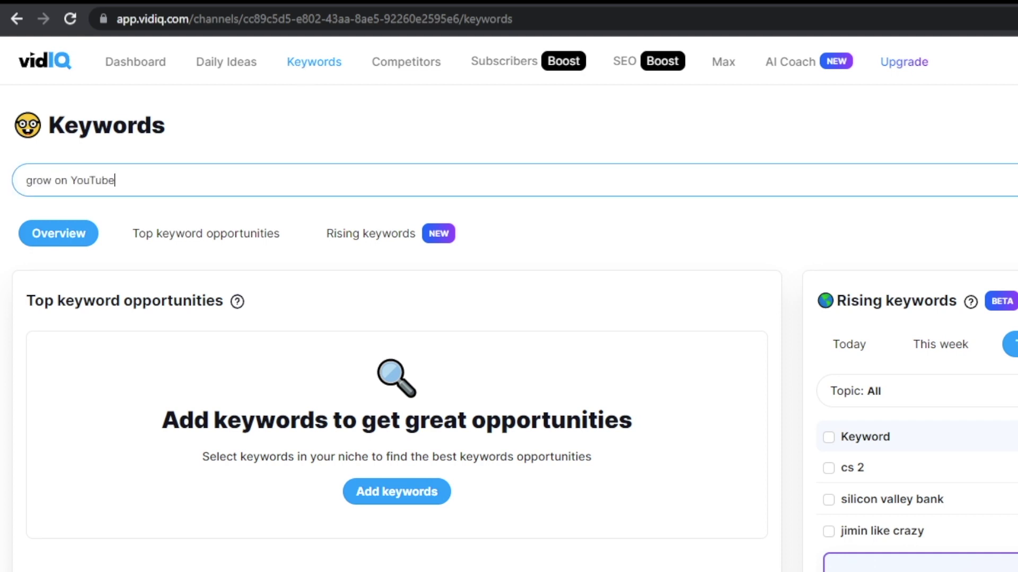
{"action": "key", "text": "Return"}
{"action": "left_click", "coordinate": [142, 240]}
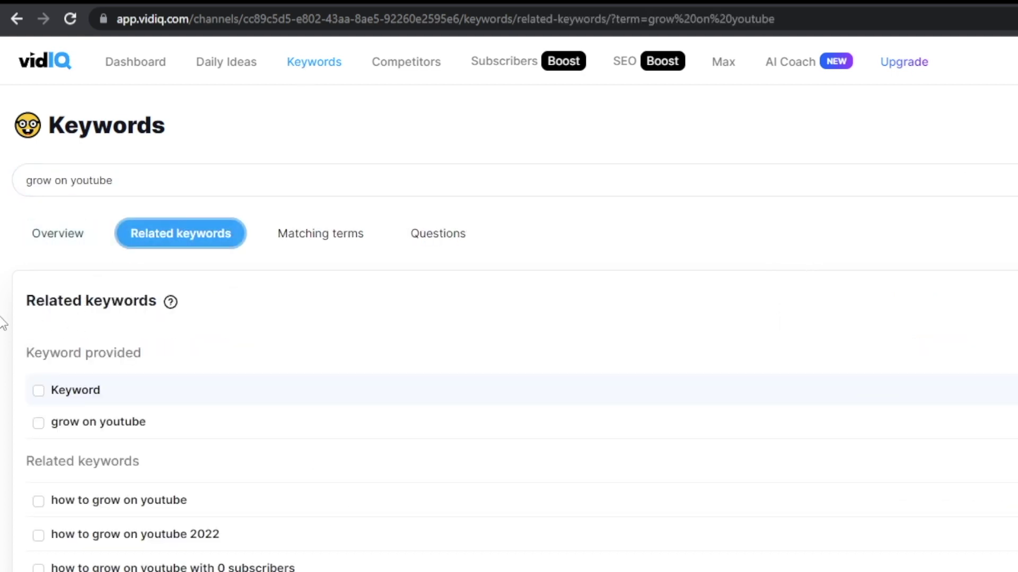
{"action": "left_click", "coordinate": [1002, 302]}
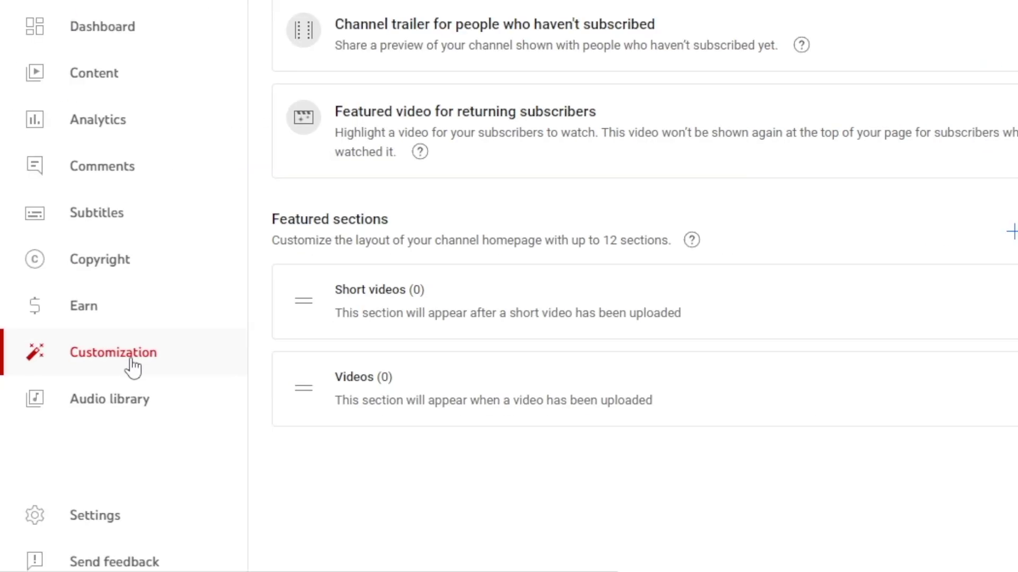
- Open Basic info to add the description 'Nebaiot's Channel guides you through growing on YouTube'
{"action": "left_click", "coordinate": [333, 77]}
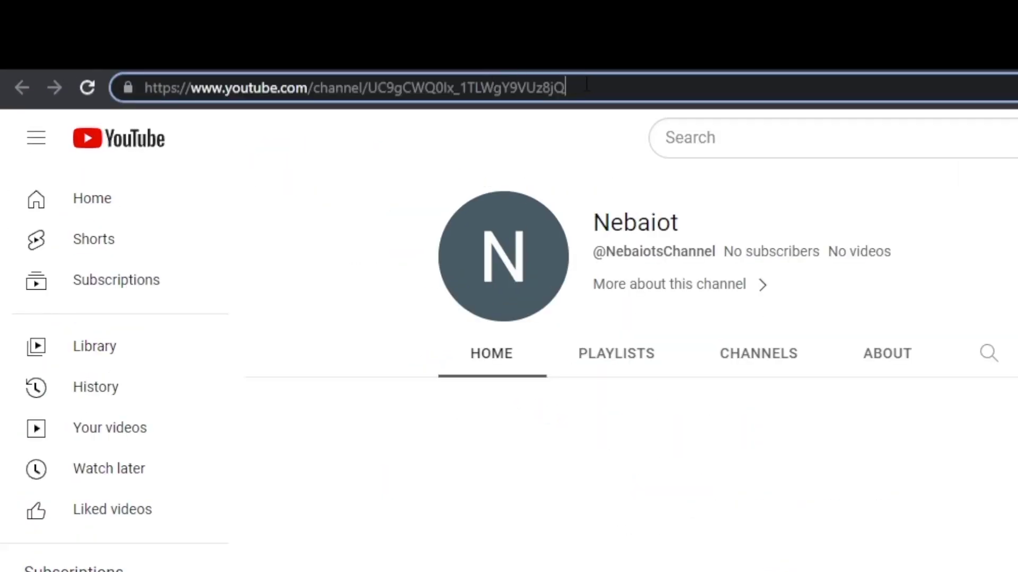
- Append ?sub_confirmation=1 to the channel URL in the address bar
{"action": "type", "text": "?sub_confirmation=1"}
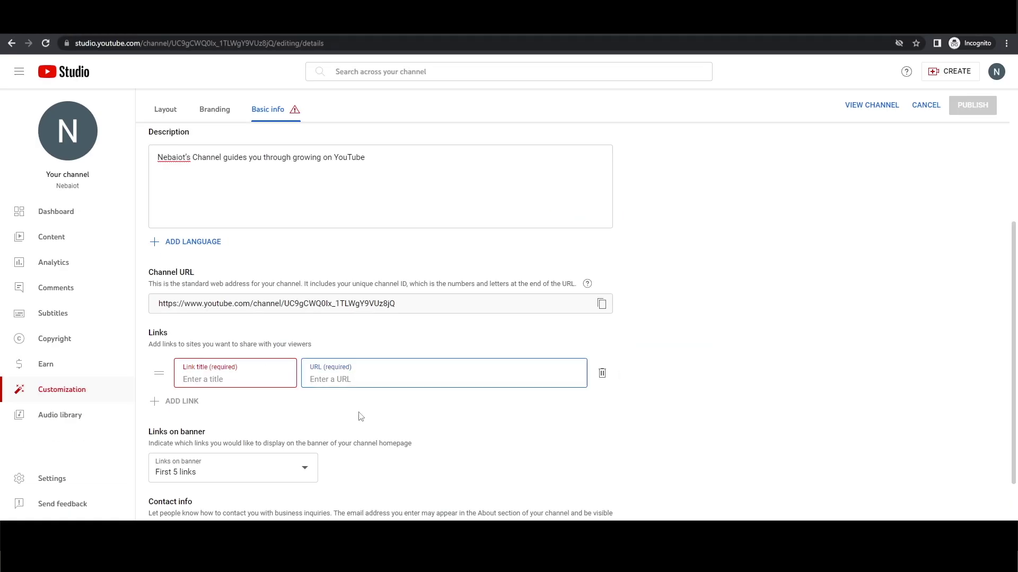
- Paste the ?sub_confirmation=1 channel URL into the new link's URL field
{"action": "left_click", "coordinate": [358, 375]}
{"action": "key", "text": "ctrl+v"}
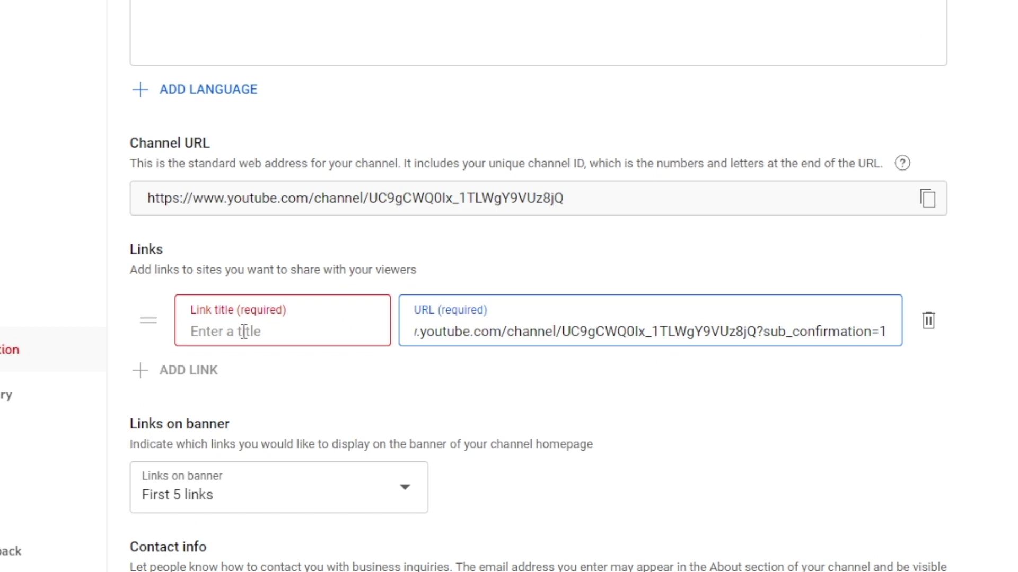
{"action": "left_click", "coordinate": [244, 331]}
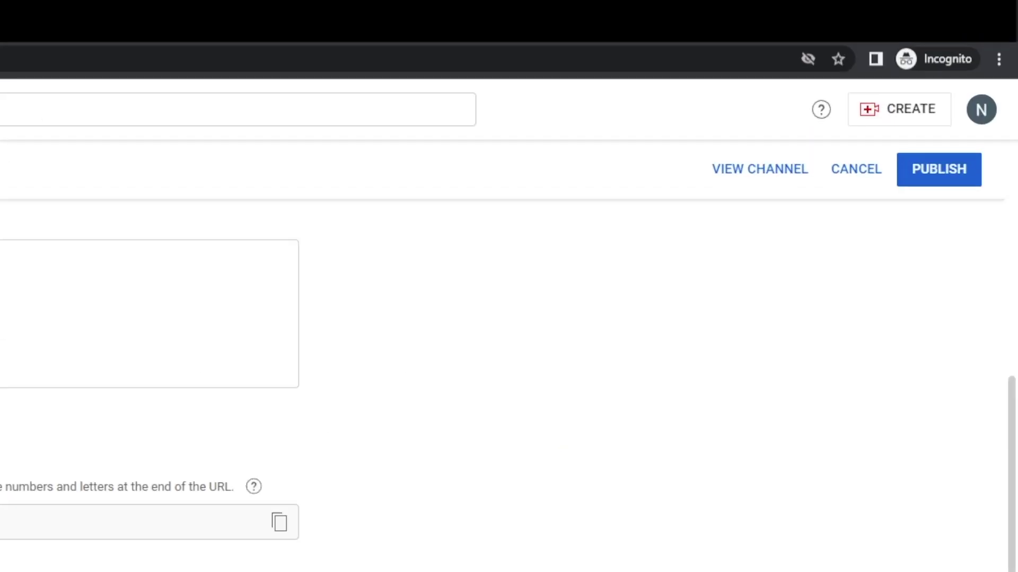
- Publish the Subscribe link and test that it brings up the subscription confirmation
{"action": "left_click", "coordinate": [936, 170]}
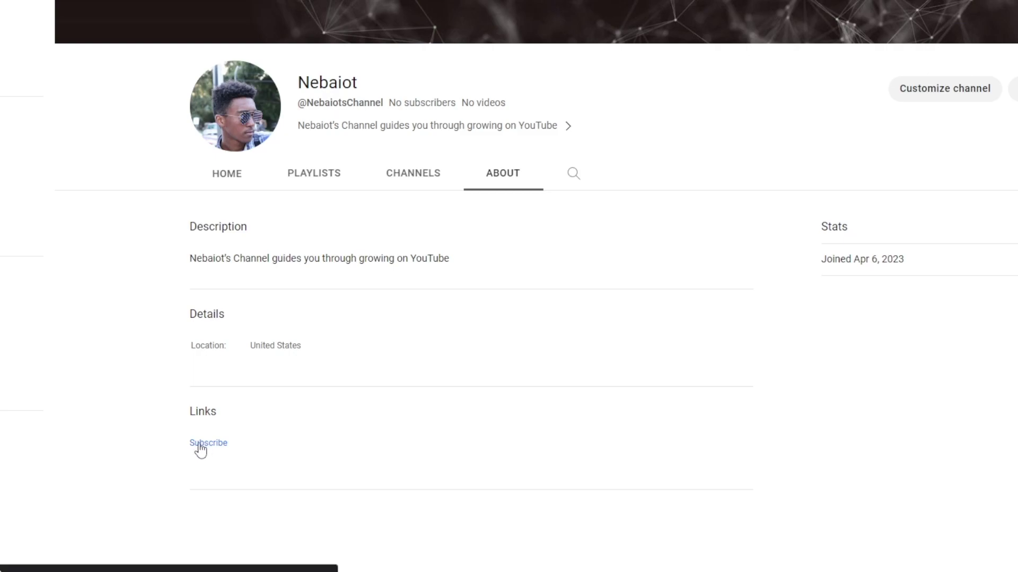
{"action": "left_click", "coordinate": [200, 444]}
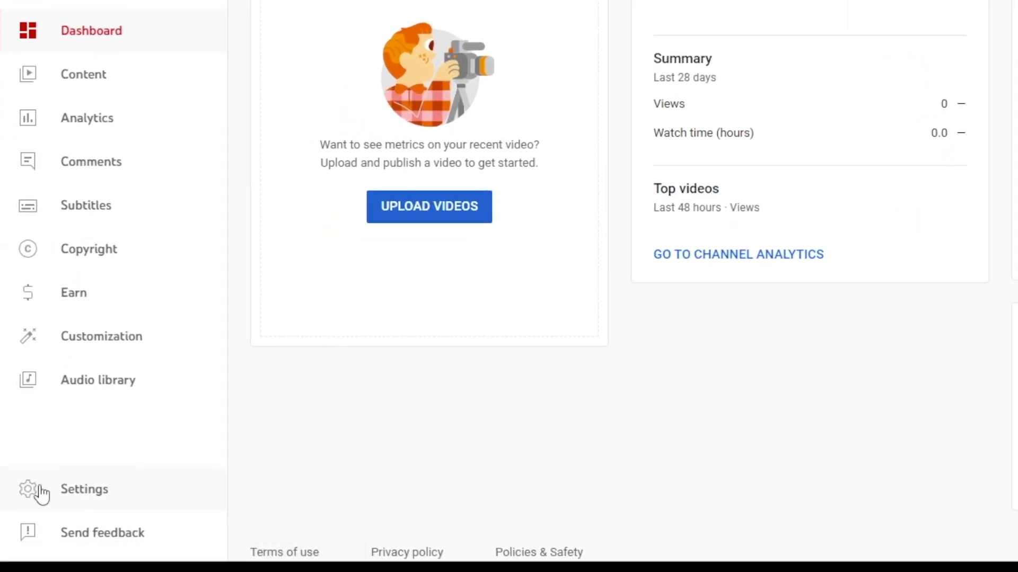
- In the advanced upload defaults, set the video language to English
{"action": "left_click", "coordinate": [42, 495]}
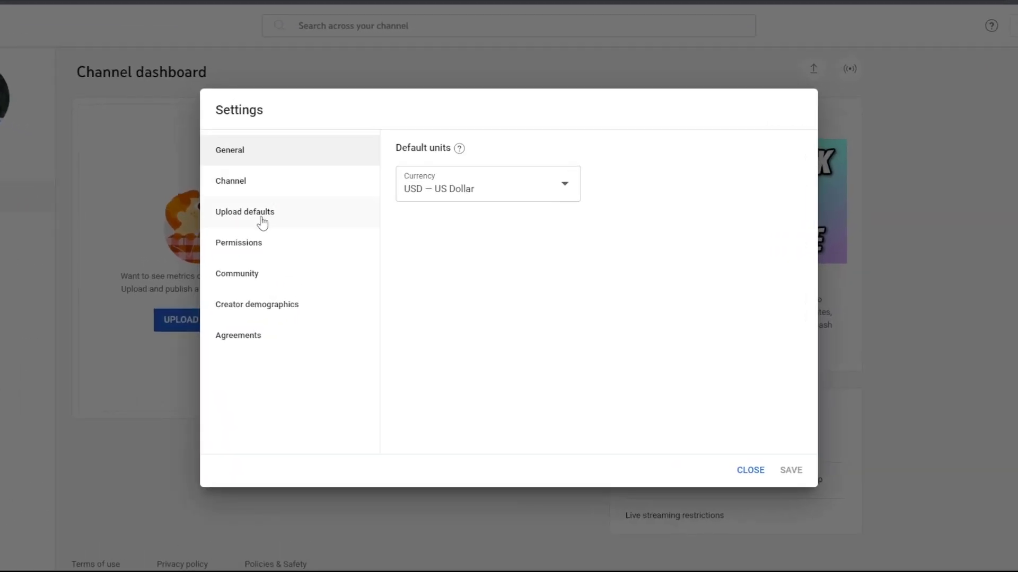
{"action": "left_click", "coordinate": [262, 223]}
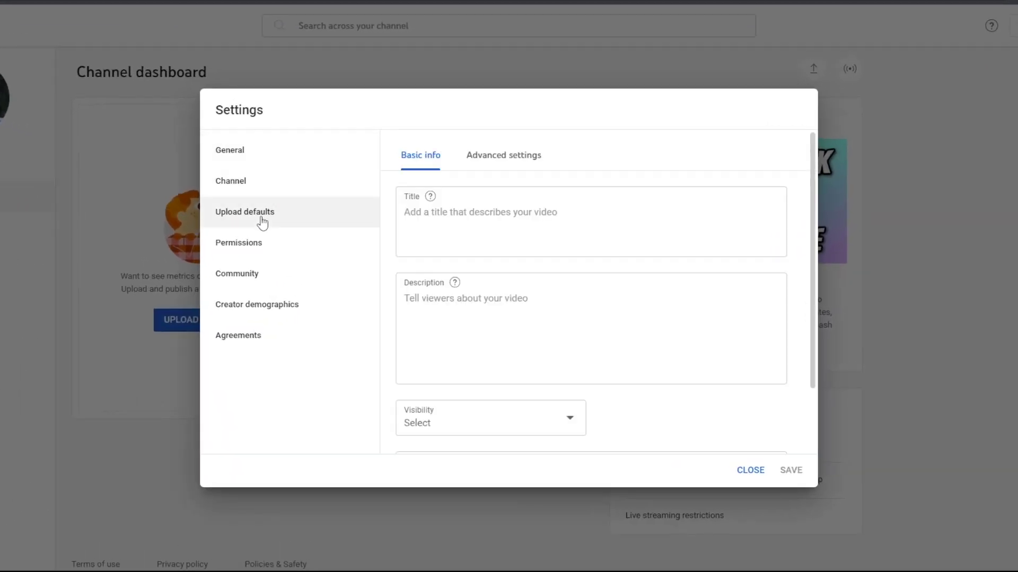
{"action": "left_click", "coordinate": [493, 158]}
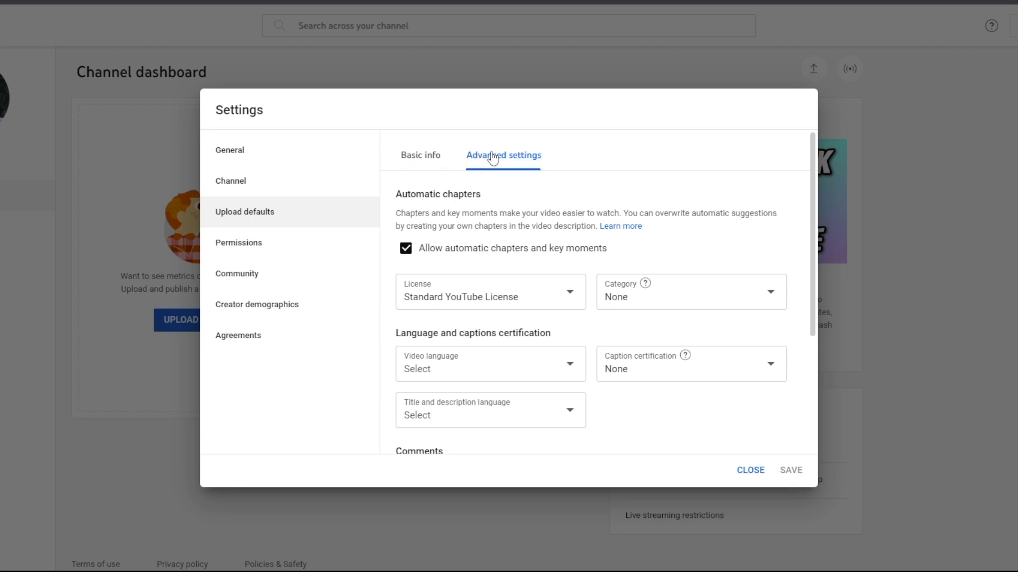
{"action": "scroll", "coordinate": [471, 260], "scroll_direction": "down", "scroll_amount": 3}
{"action": "left_click", "coordinate": [457, 242]}
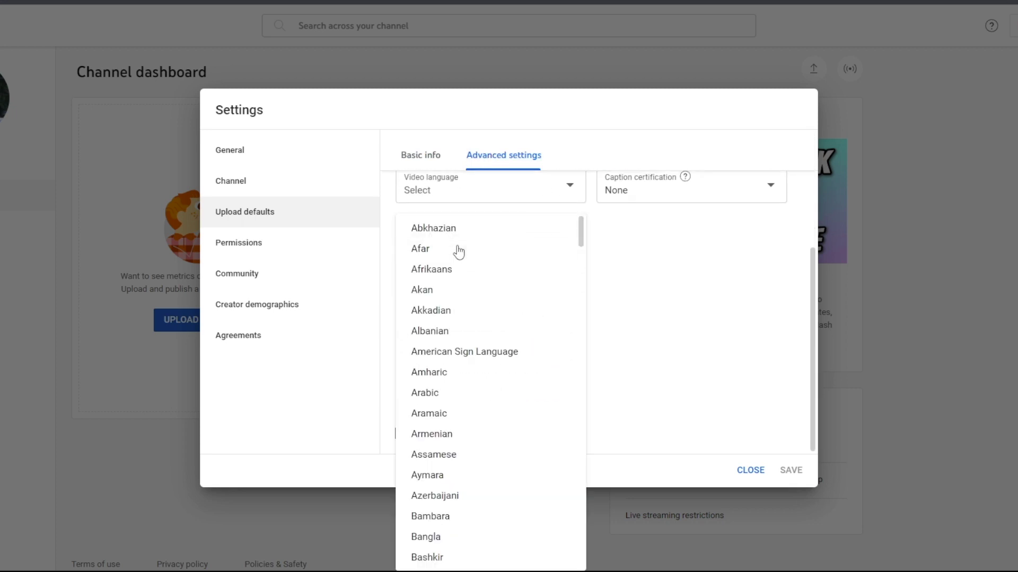
{"action": "scroll", "coordinate": [453, 493], "scroll_direction": "down", "scroll_amount": 15}
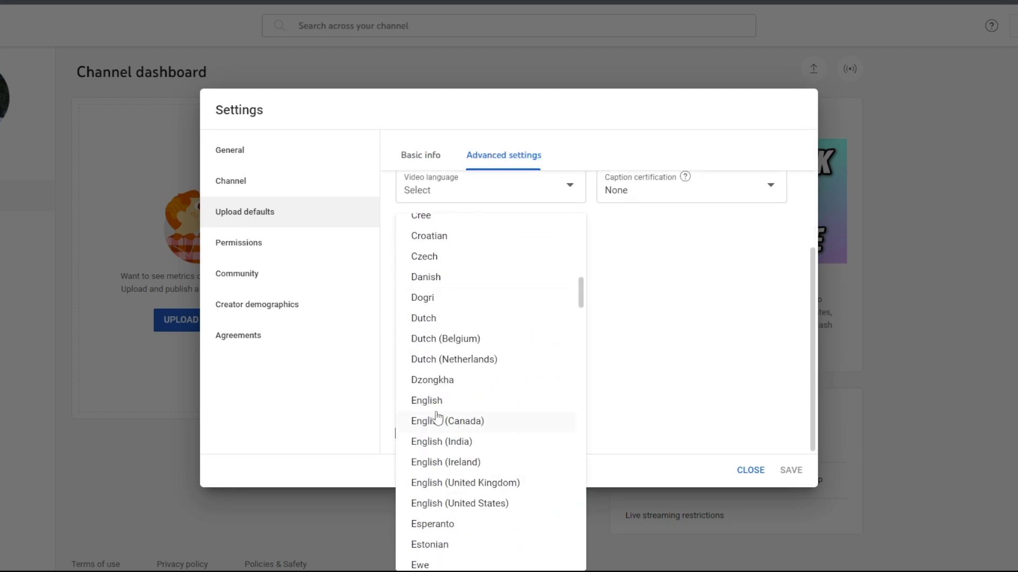
{"action": "left_click", "coordinate": [433, 402]}
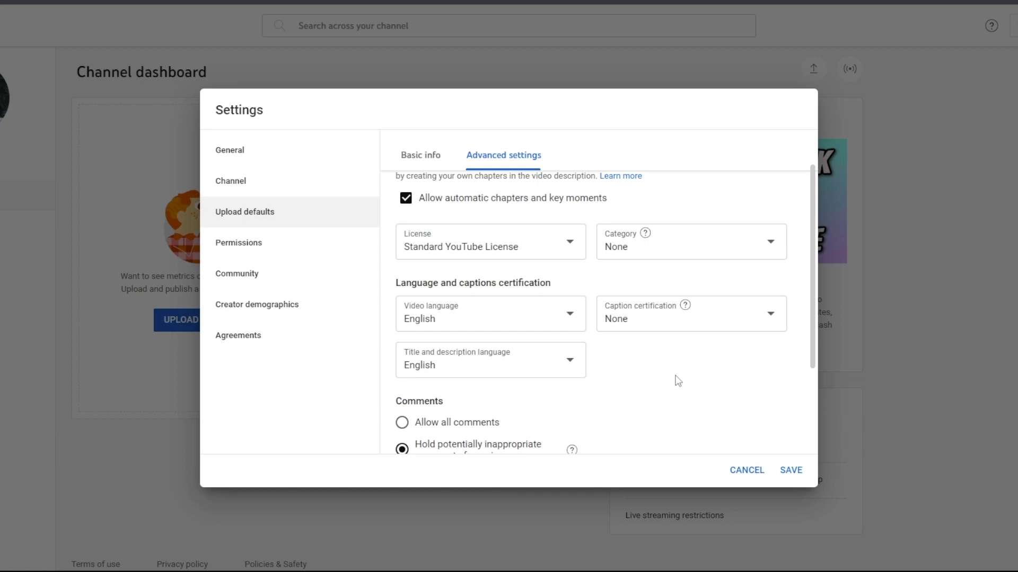
- Choose Howto & Style as the default category for uploads
{"action": "left_click", "coordinate": [659, 247]}
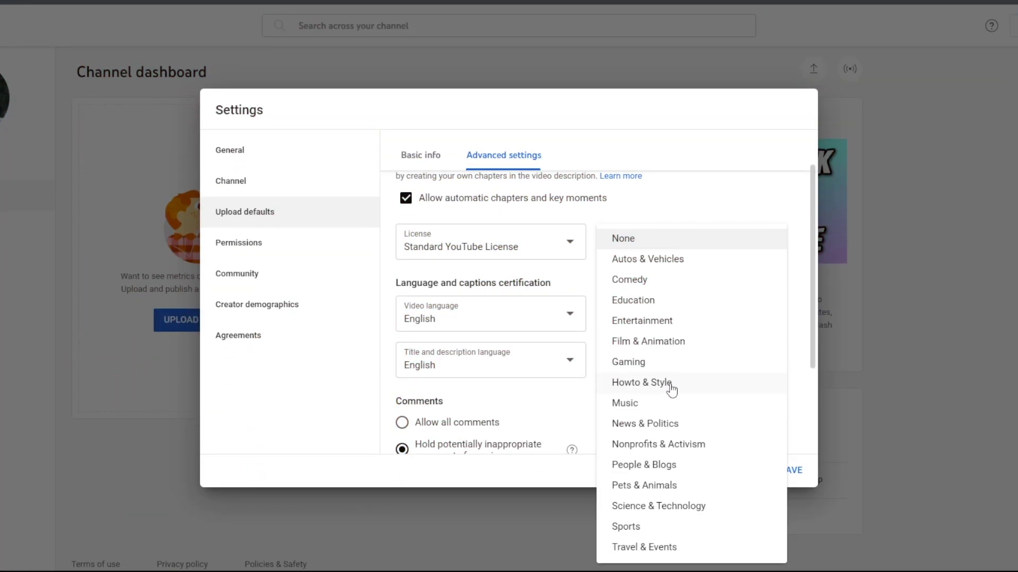
{"action": "left_click", "coordinate": [671, 389]}
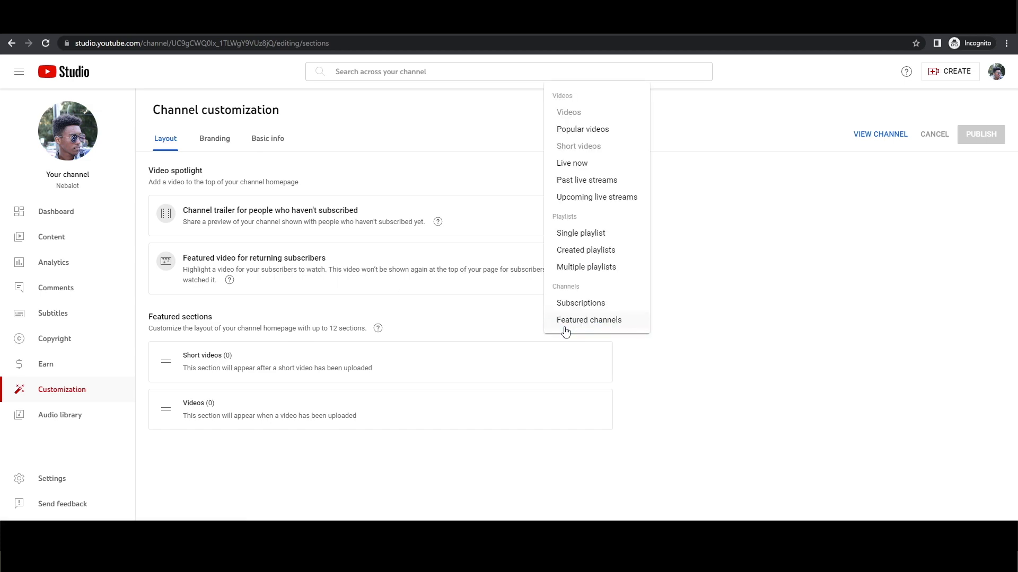
- Add a Popular videos section and drag it to the top of the featured sections
{"action": "left_click", "coordinate": [582, 130]}
{"action": "left_click_drag", "start_coordinate": [166, 456], "coordinate": [167, 420]}
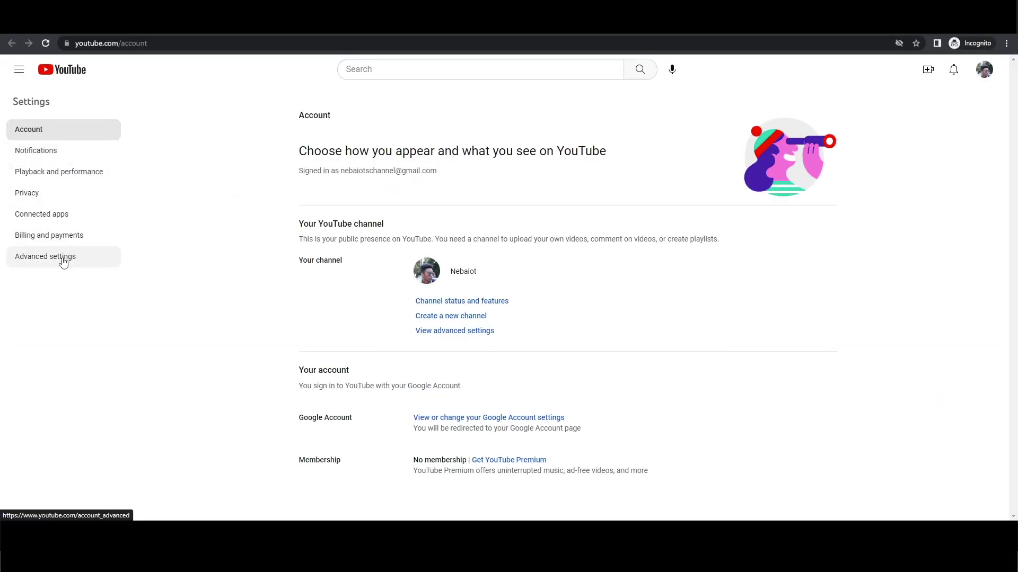
- Go to Advanced settings in the YouTube account settings sidebar
{"action": "left_click", "coordinate": [63, 259]}
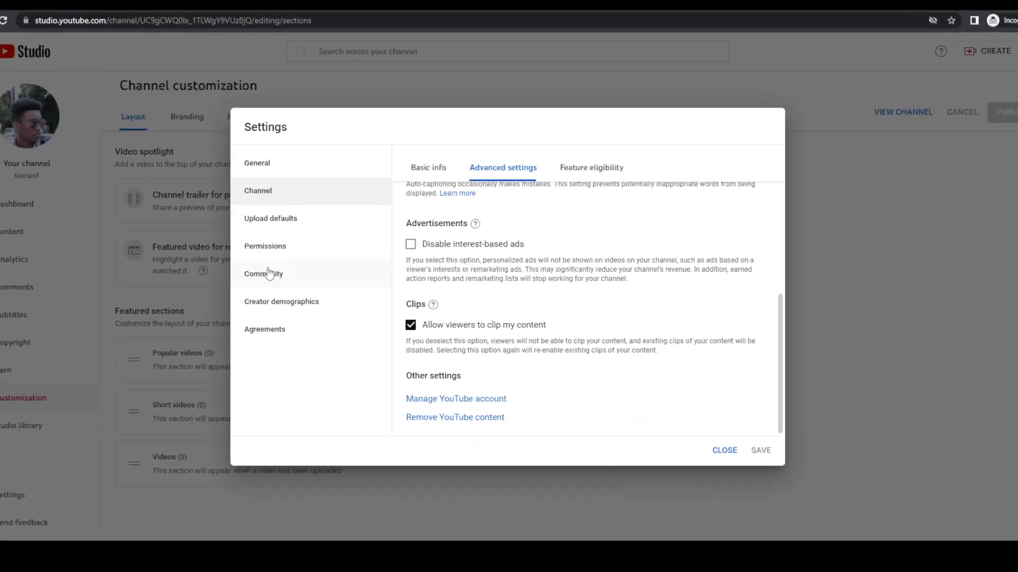
- Open channel Permissions and display the access level options for the new invitee
{"action": "left_click", "coordinate": [207, 241]}
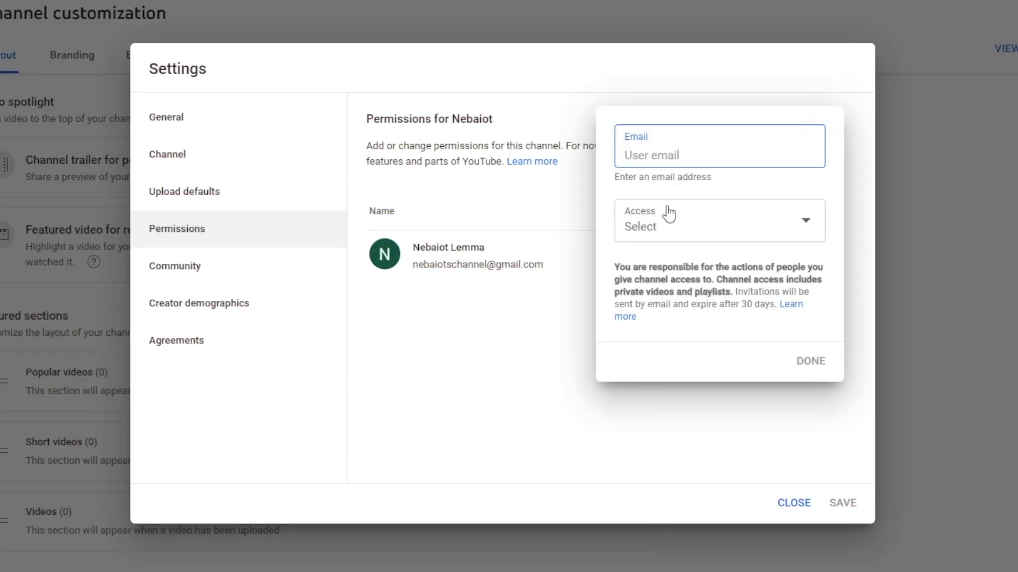
{"action": "left_click", "coordinate": [669, 221]}
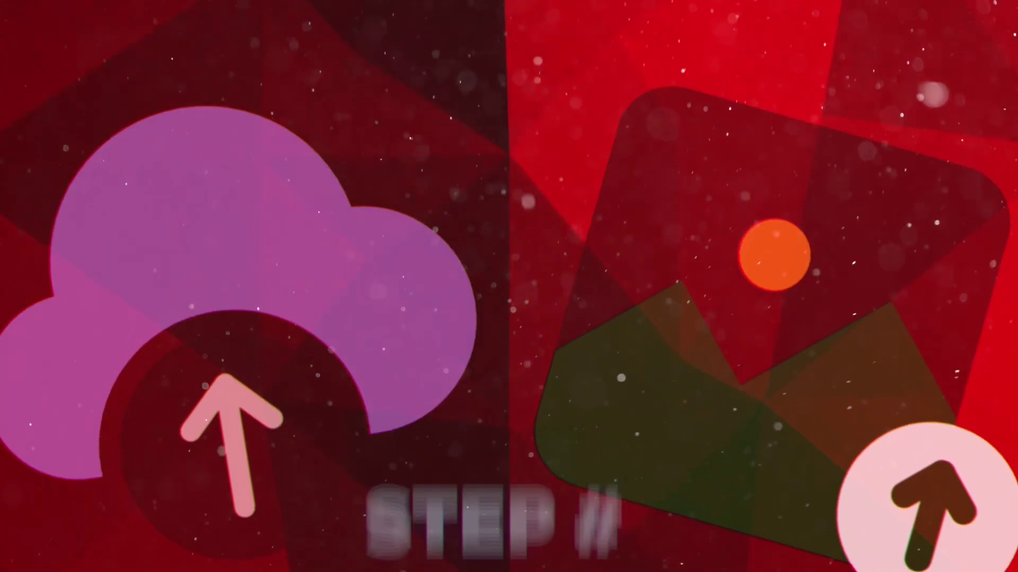